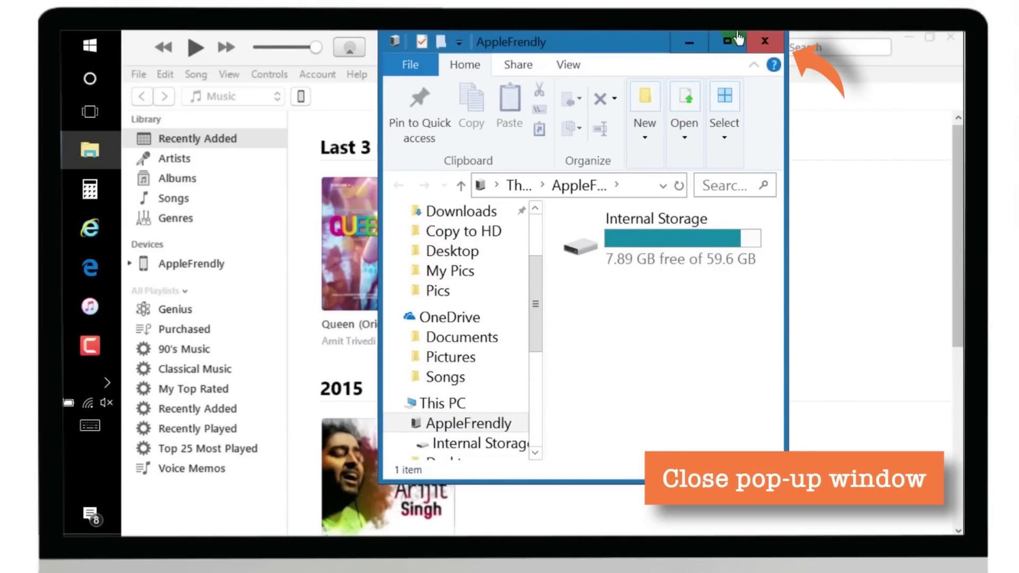
# - Close the File Explorer pop-up and open AppleFrendly's Summary page
pyautogui.click(765, 40)
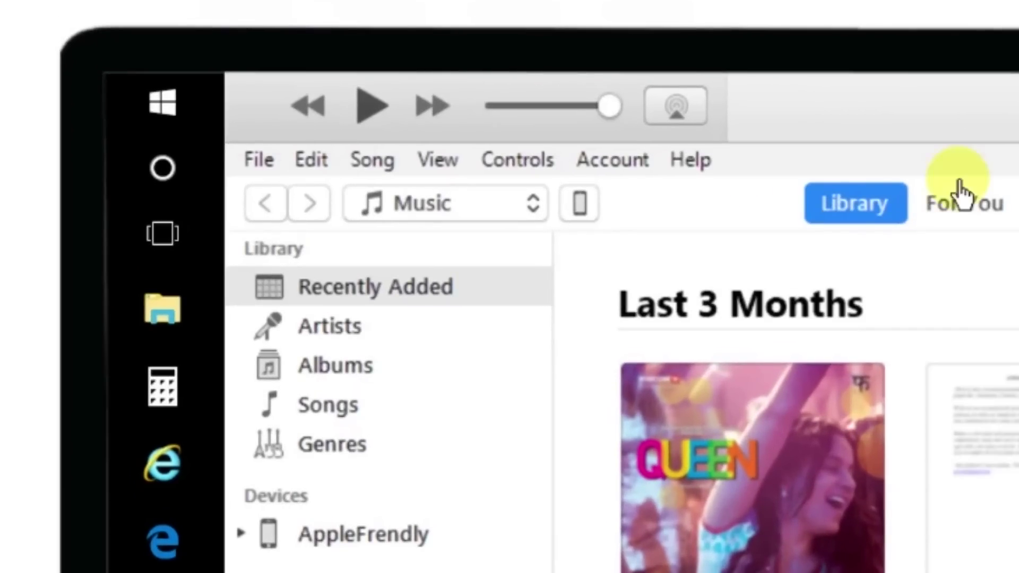
pyautogui.click(580, 206)
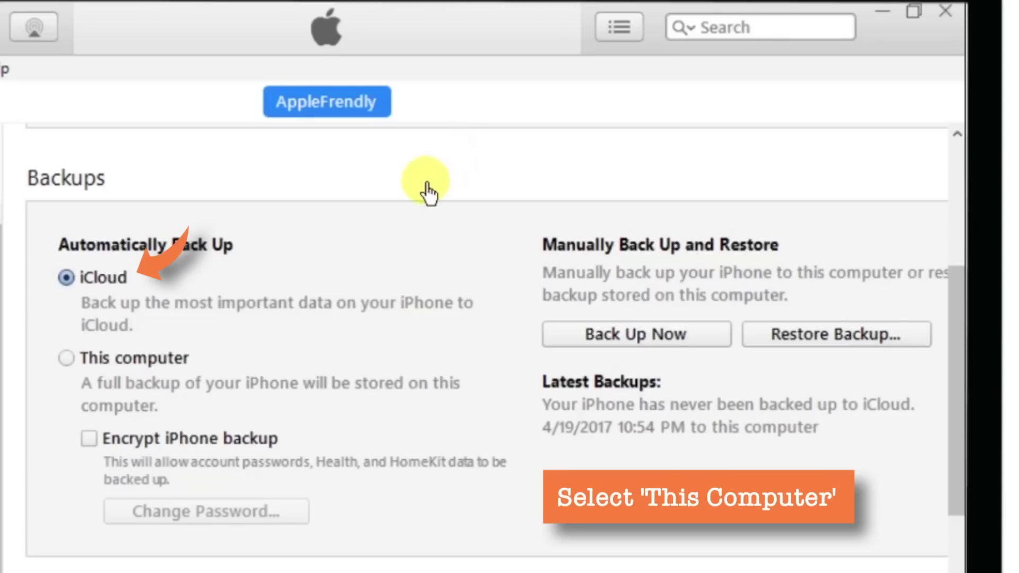
# - Store backups on This computer, run Back Up Now, then open Edit > Preferences
pyautogui.click(65, 362)
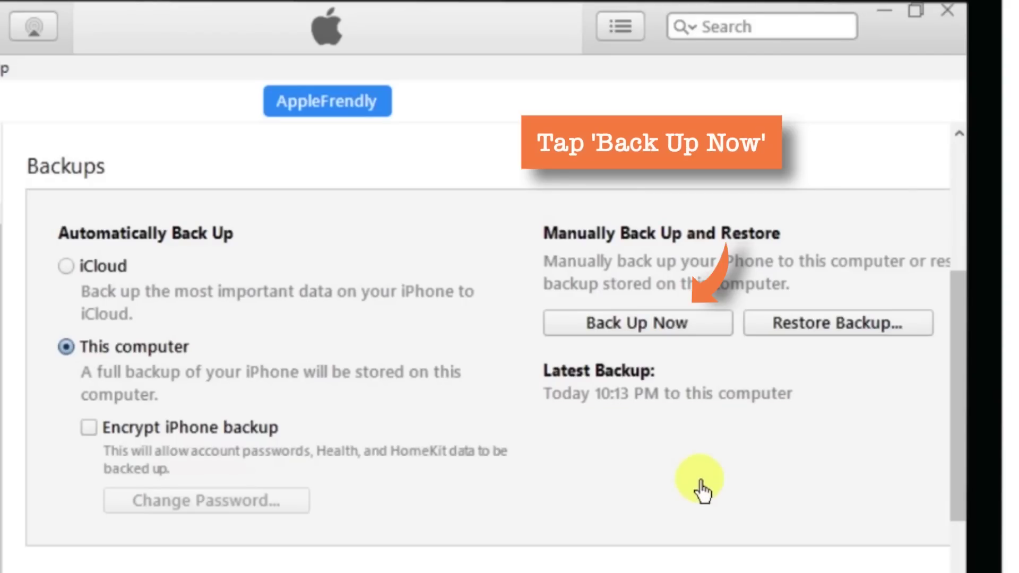
pyautogui.click(708, 328)
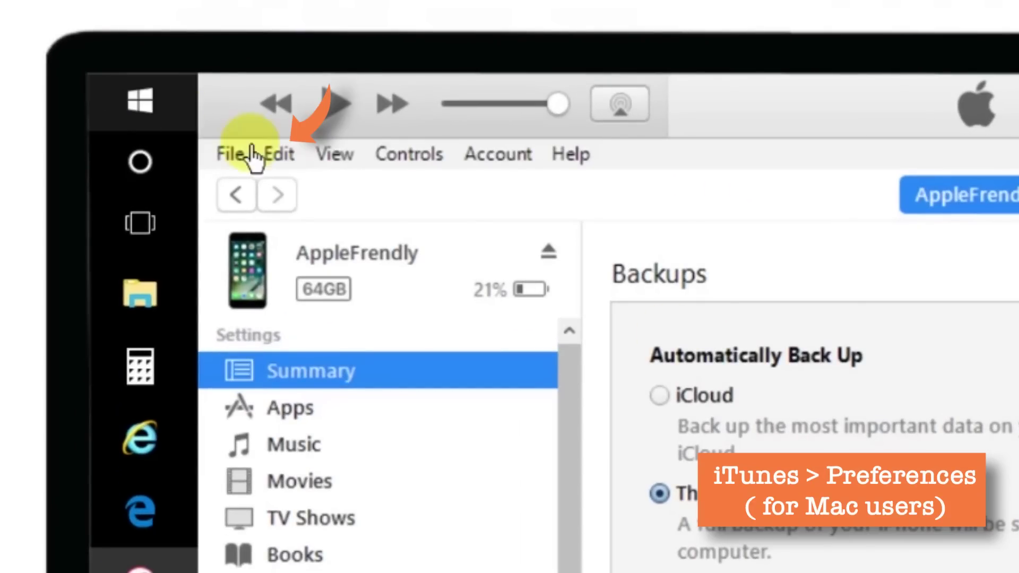
pyautogui.click(280, 156)
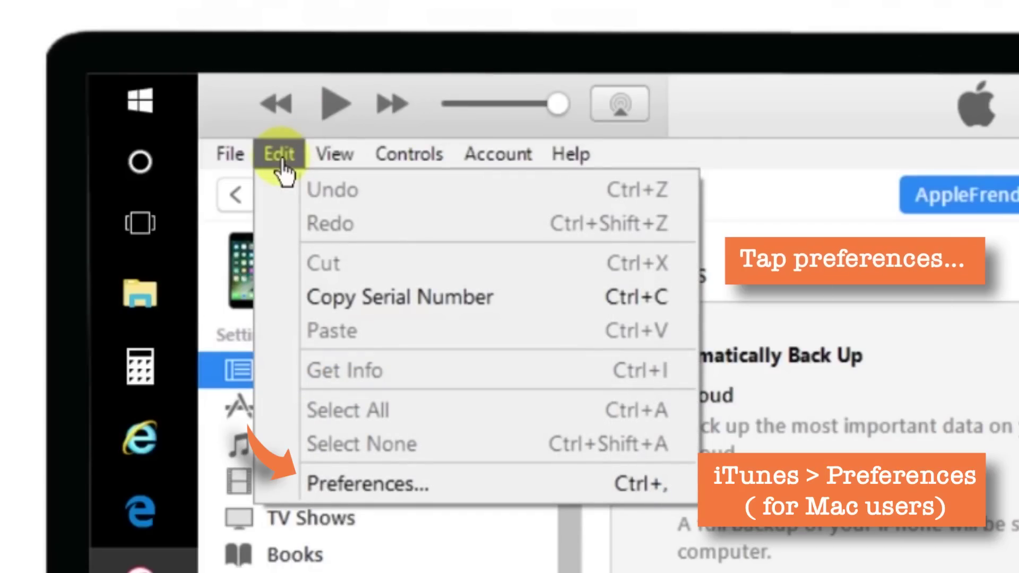
pyautogui.click(552, 484)
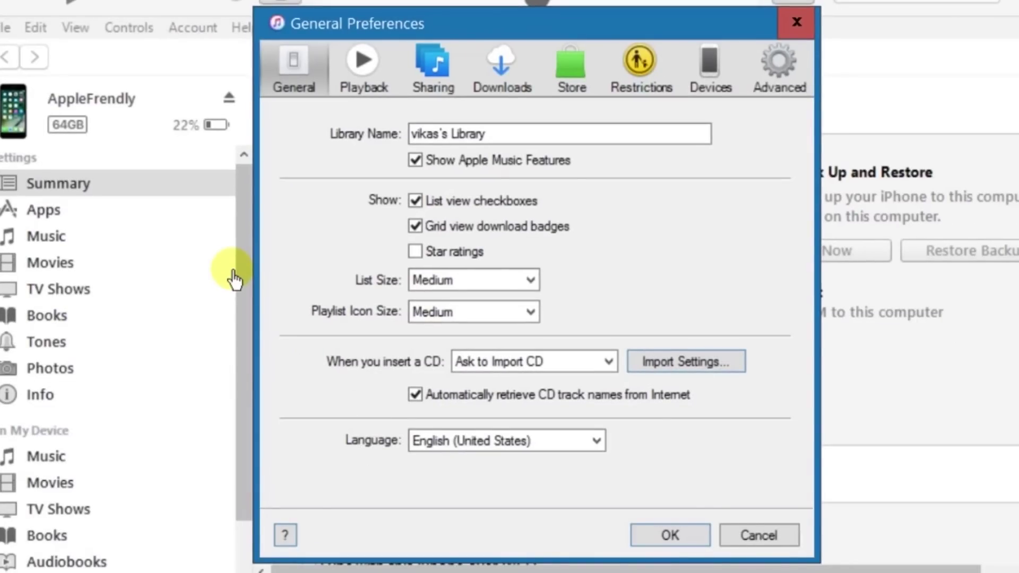
# - On the Devices tab, select the AppleFrendly backup dated today at 10:17 PM
pyautogui.click(726, 73)
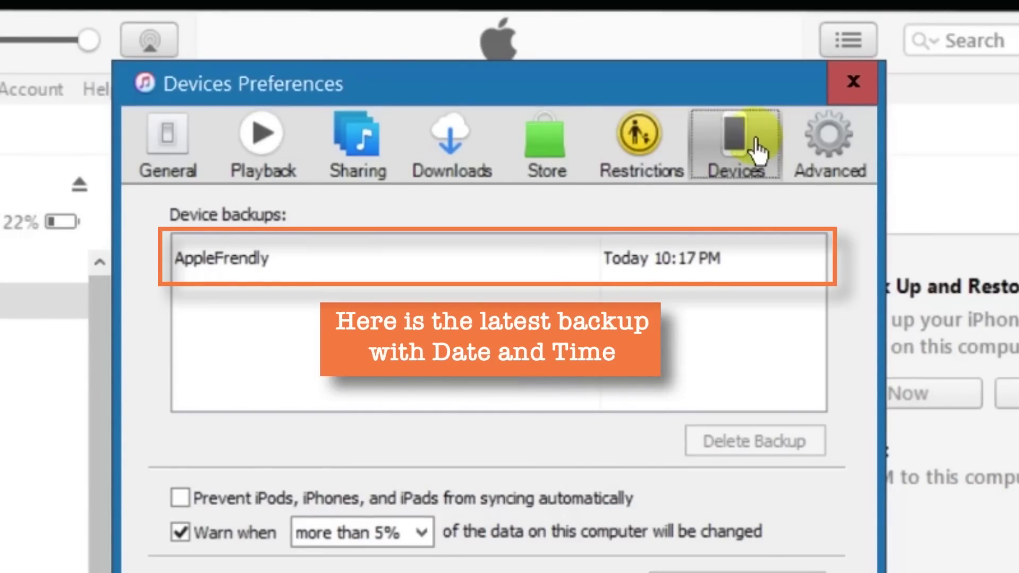
pyautogui.click(453, 275)
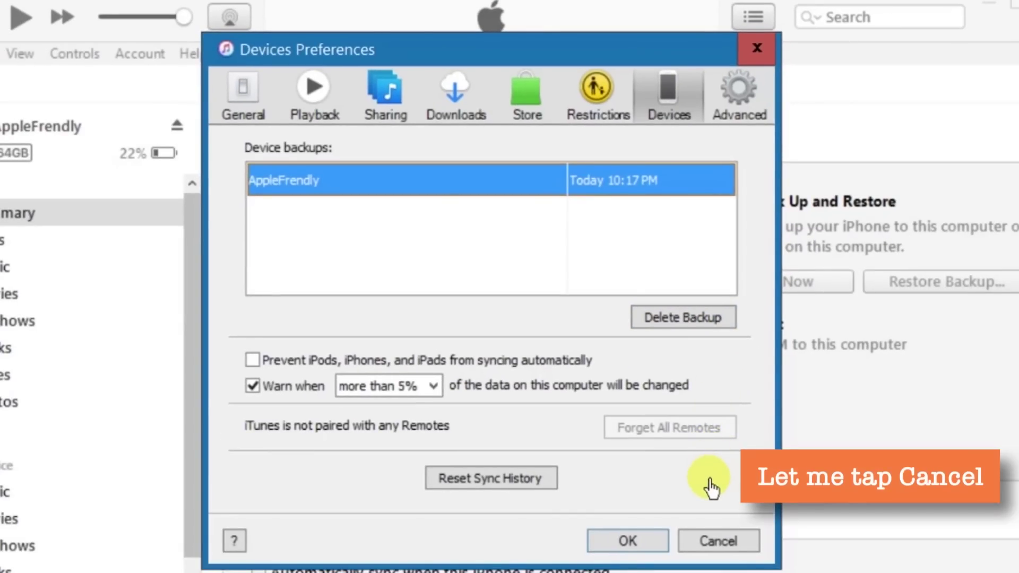
# - Cancel the Devices Preferences dialog, leaving all settings unchanged
pyautogui.click(716, 541)
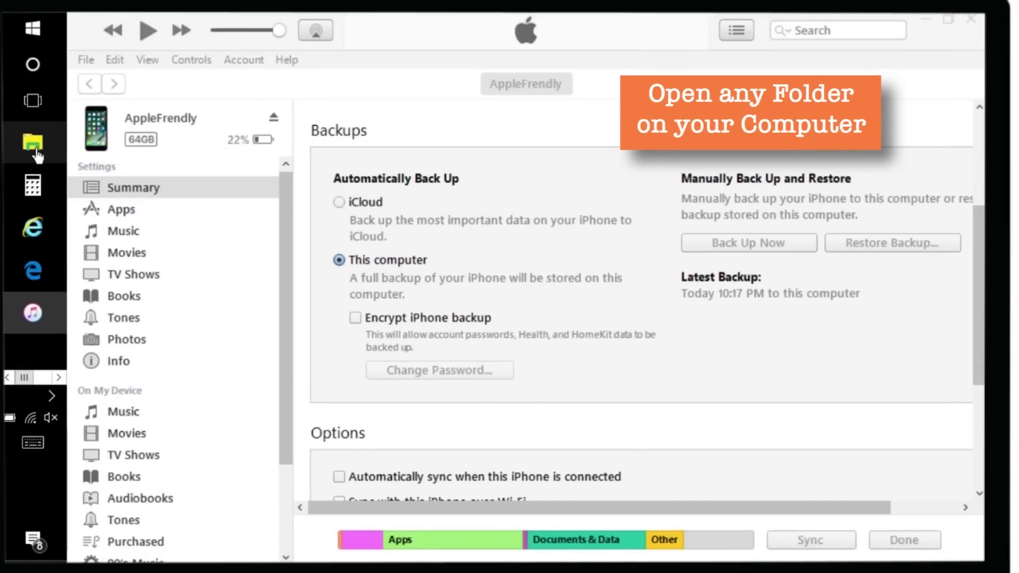
# - Open a maximized File Explorer window showing the Acer (C:) drive
pyautogui.click(34, 145)
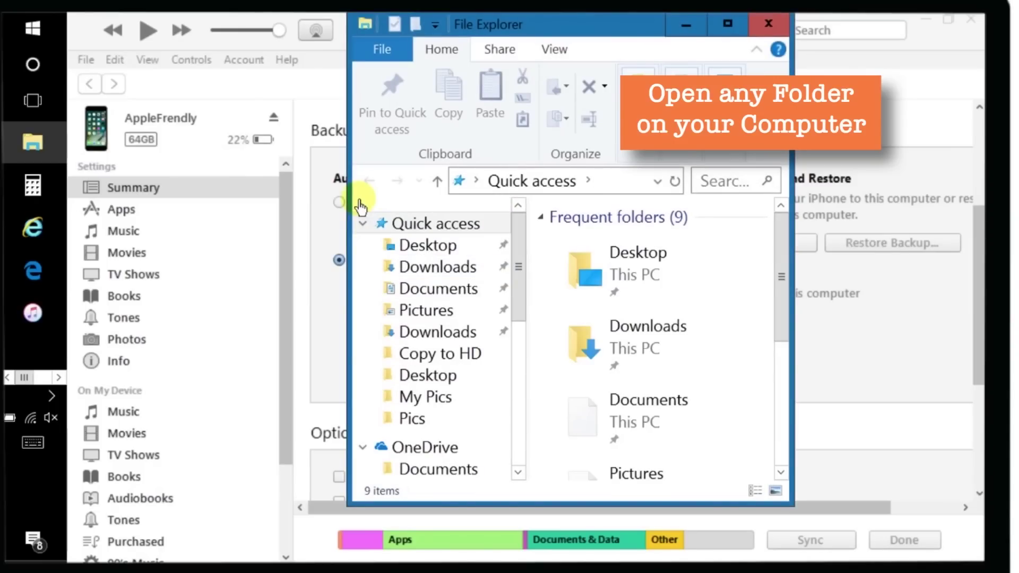
pyautogui.click(726, 23)
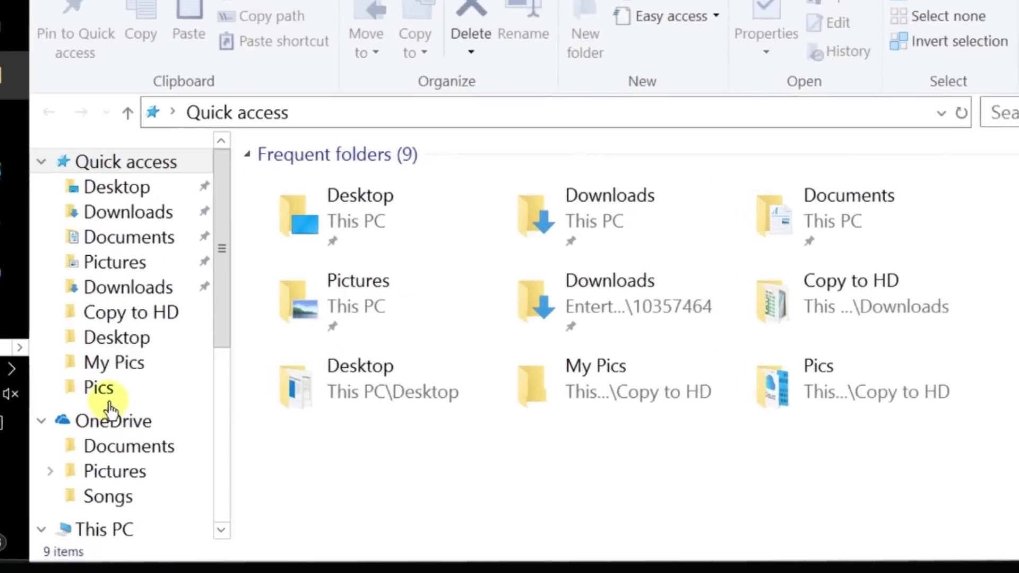
pyautogui.scroll(-2, 120, 399)
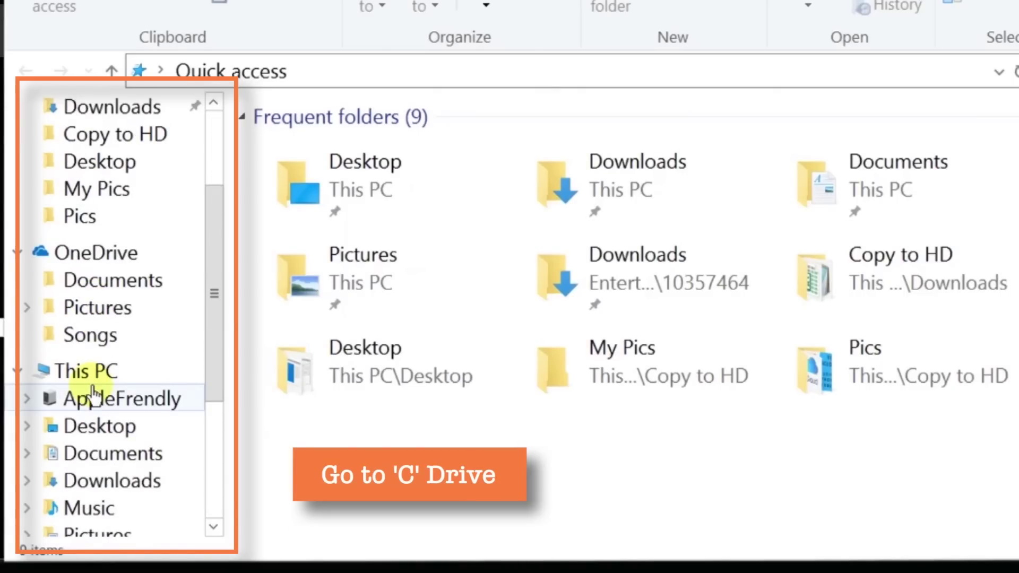
pyautogui.scroll(-2, 114, 354)
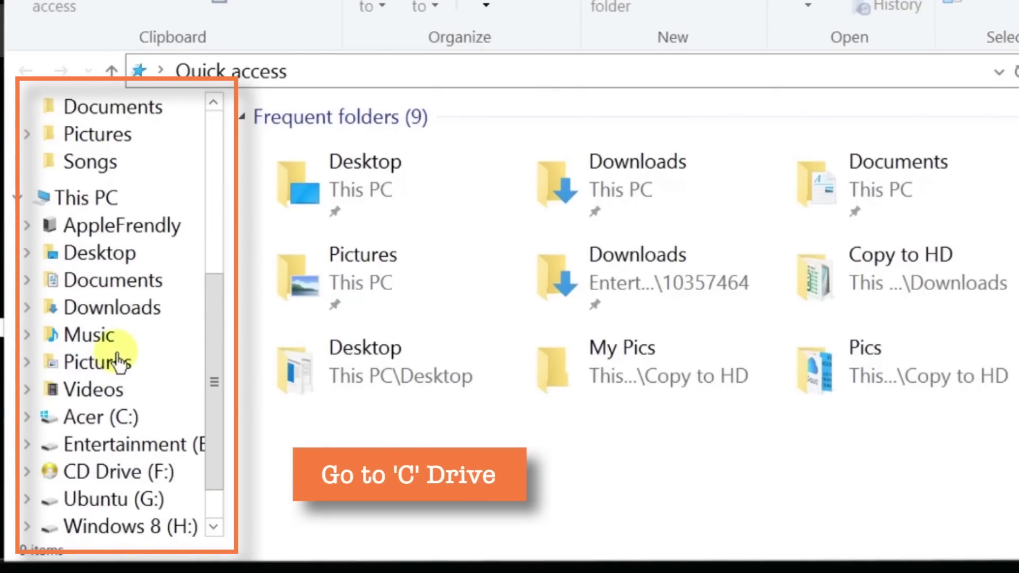
pyautogui.click(127, 423)
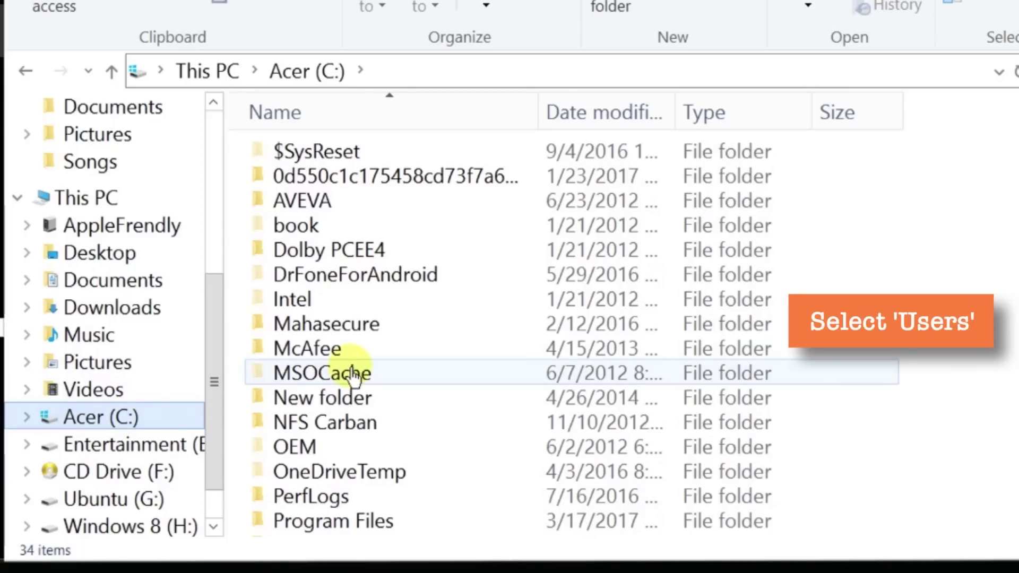
pyautogui.scroll(-4, 351, 376)
pyautogui.scroll(-1, 350, 366)
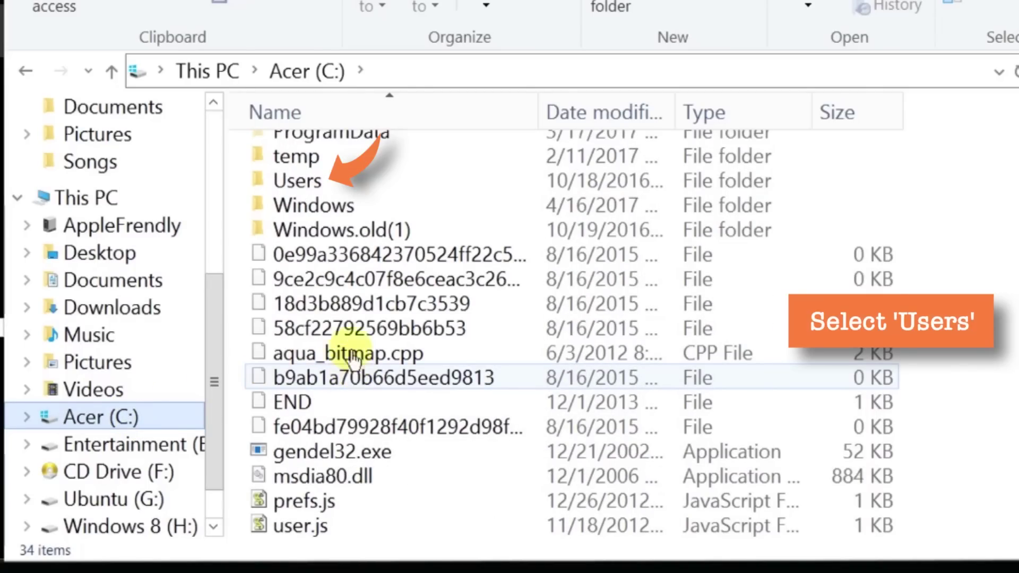
# - Navigate Users > user account > AppData > Roaming > Apple Computer > MobileSync
pyautogui.doubleClick(351, 191)
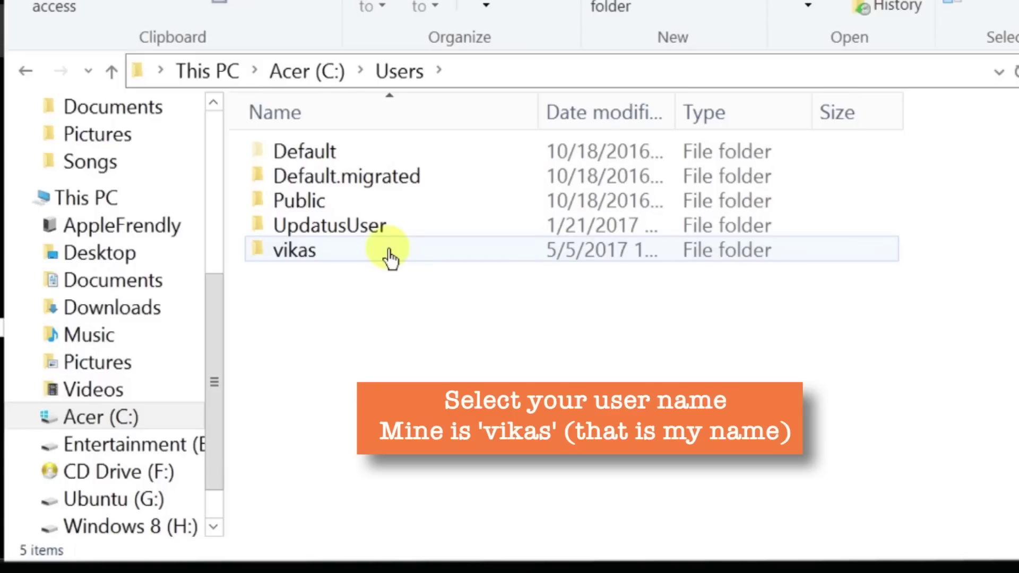
pyautogui.doubleClick(390, 256)
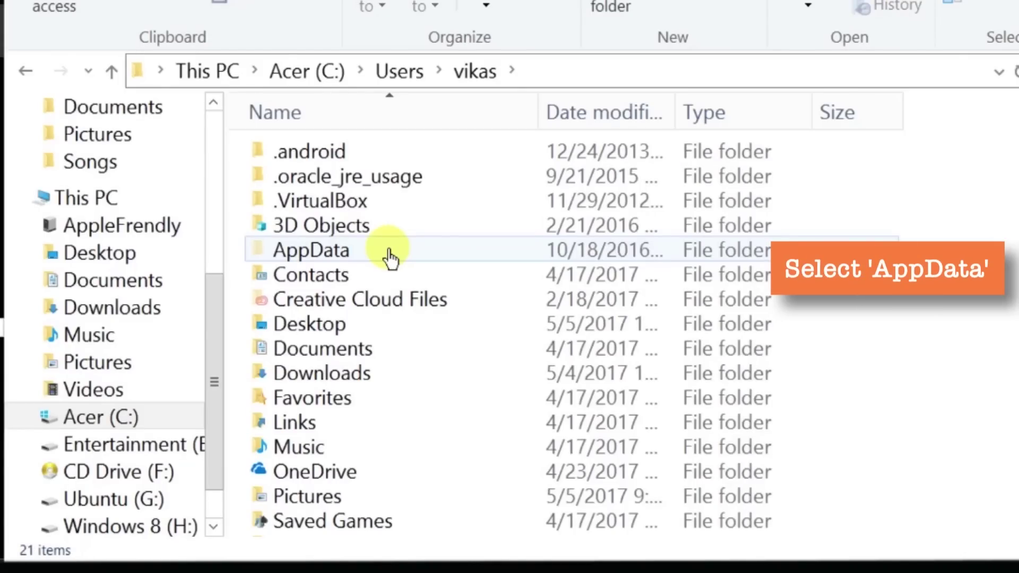
pyautogui.doubleClick(391, 253)
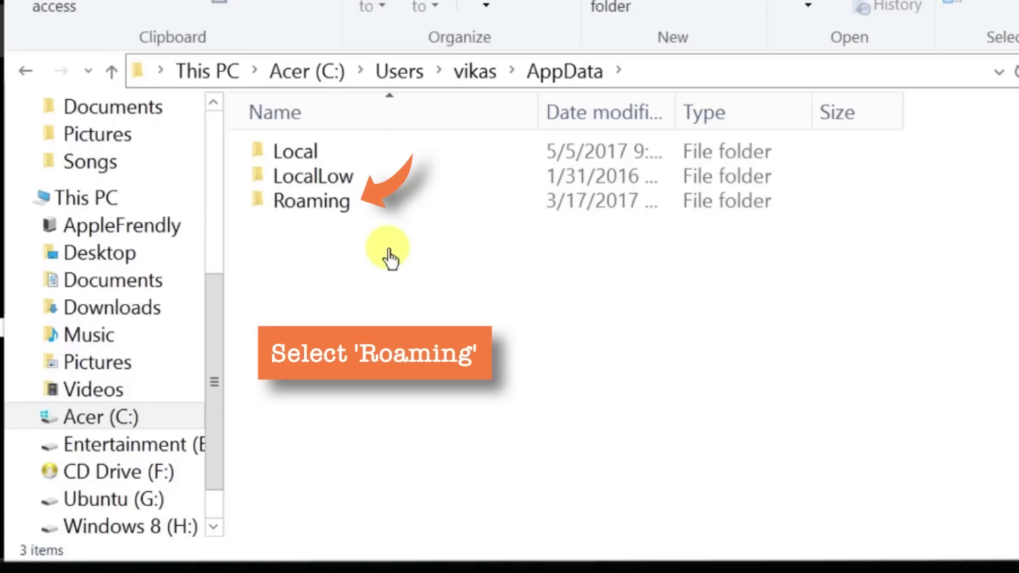
pyautogui.doubleClick(398, 203)
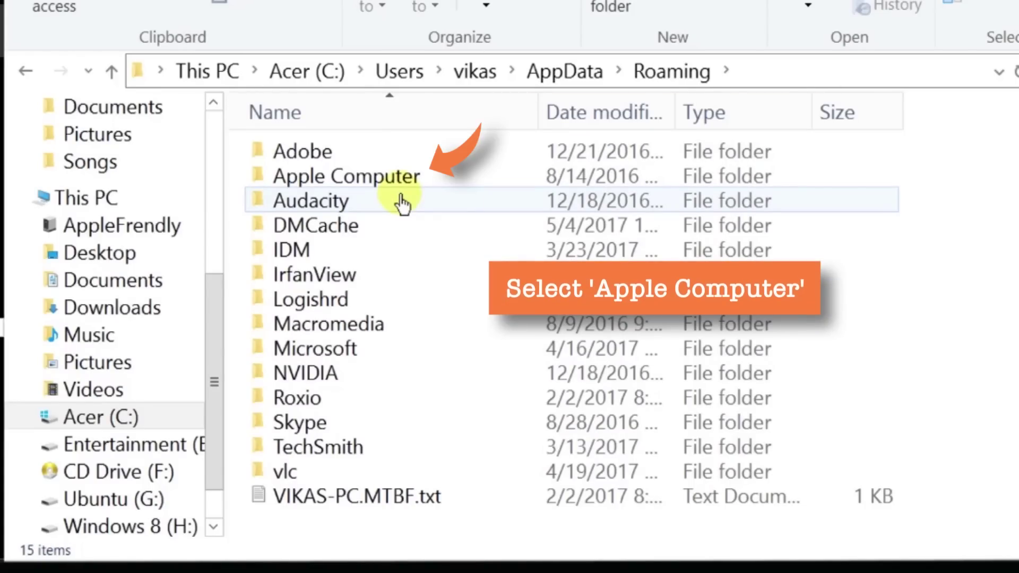
pyautogui.doubleClick(461, 178)
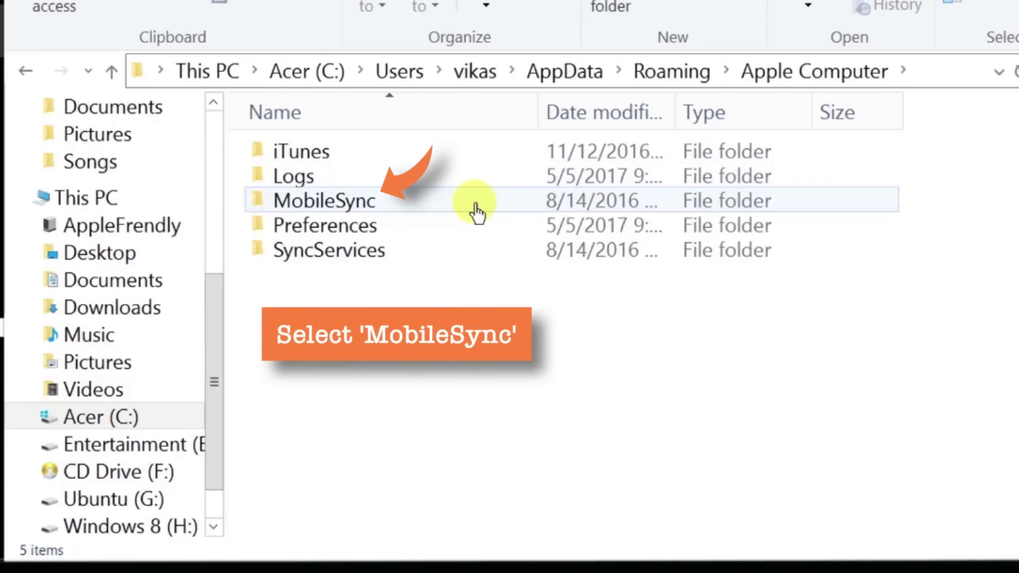
pyautogui.doubleClick(474, 203)
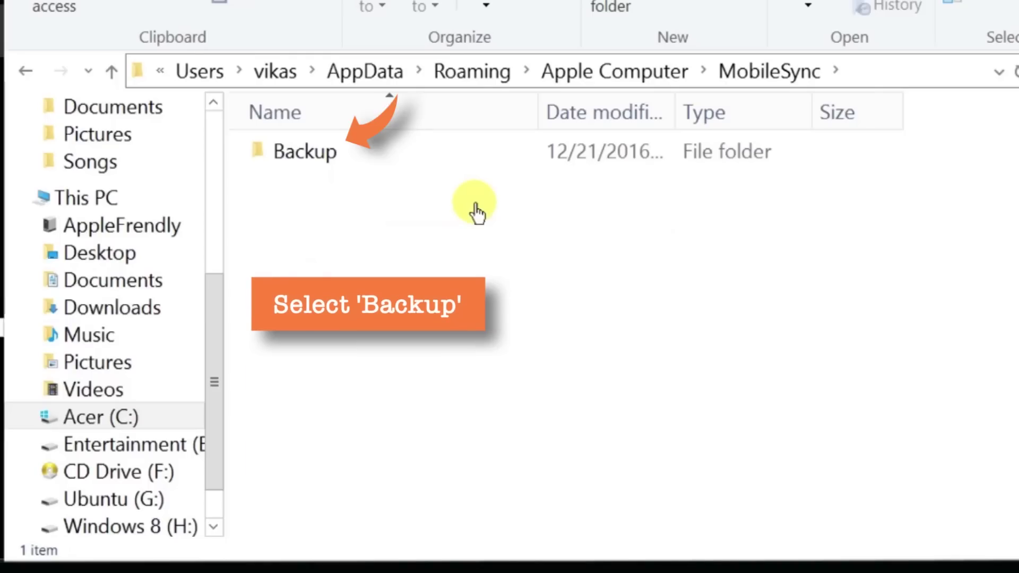
# - Open the Backup folder and select the latest backup subfolder, dated 5/5/2017
pyautogui.click(434, 159)
pyautogui.doubleClick(434, 159)
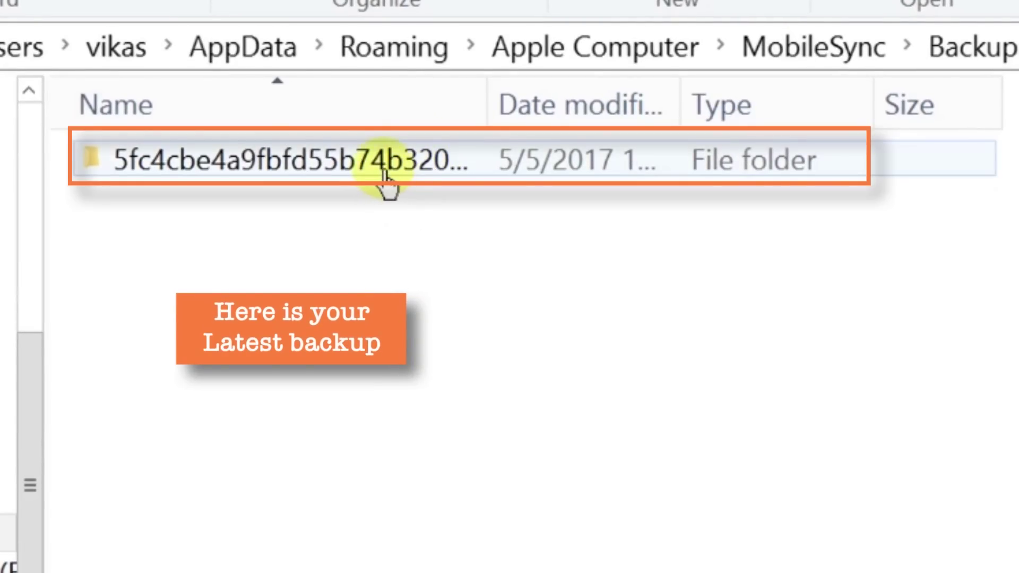
pyautogui.click(370, 184)
pyautogui.click(368, 183)
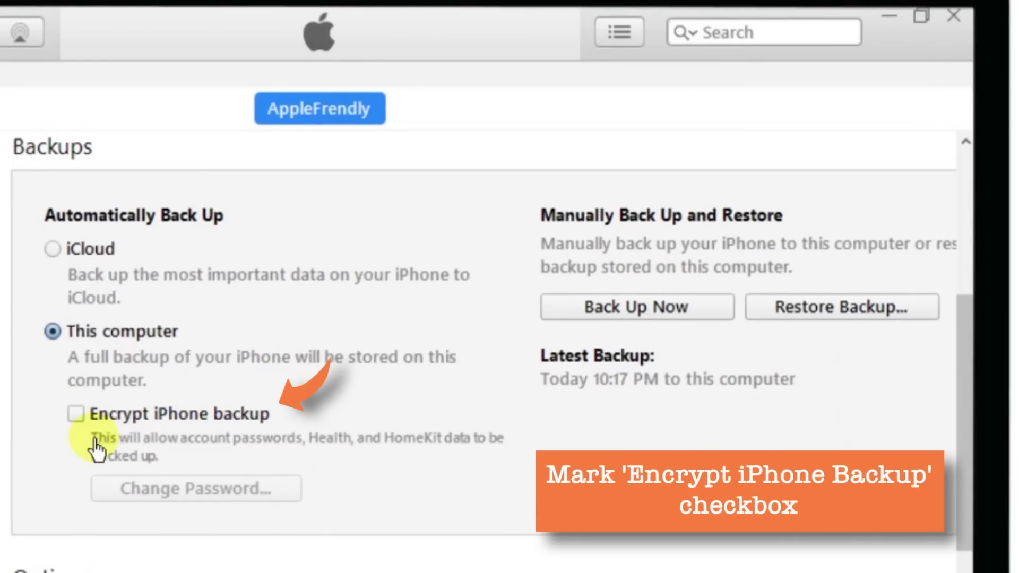
# - Tick 'Encrypt iPhone backup' in the Summary page's Backups section
pyautogui.click(76, 416)
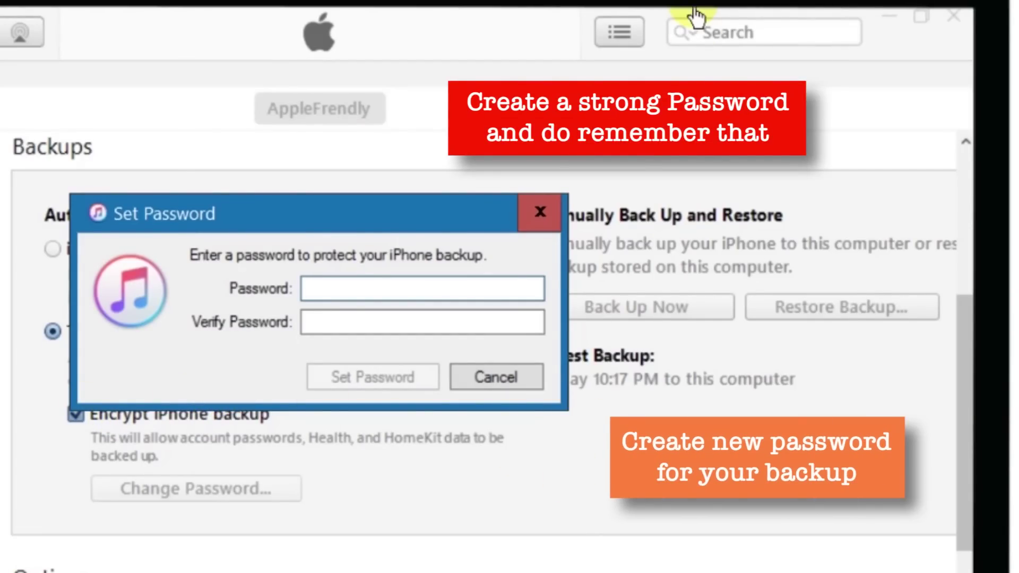
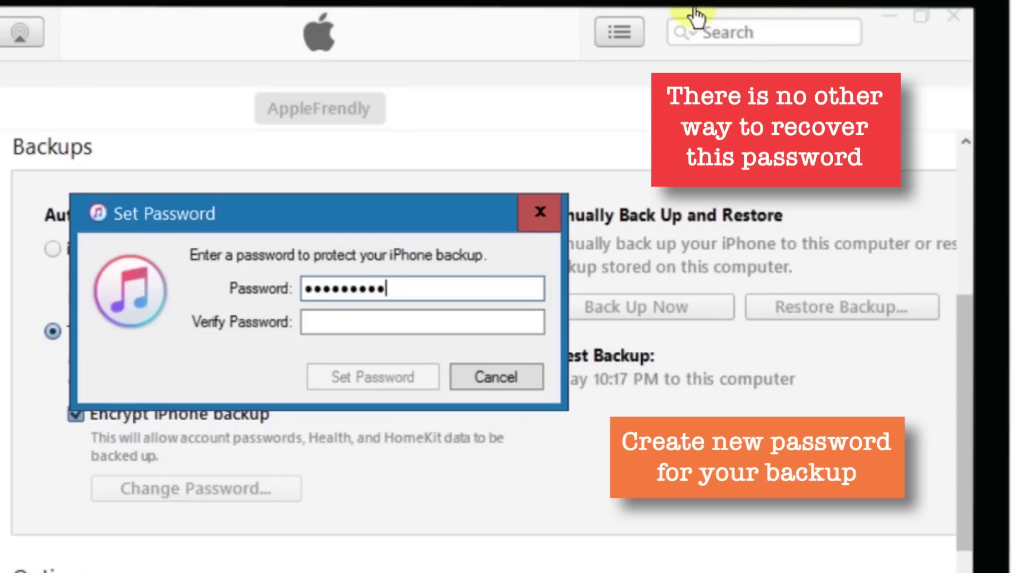
# - Enter and verify the backup password, then set it to run the encrypted backup
pyautogui.press('Tab')
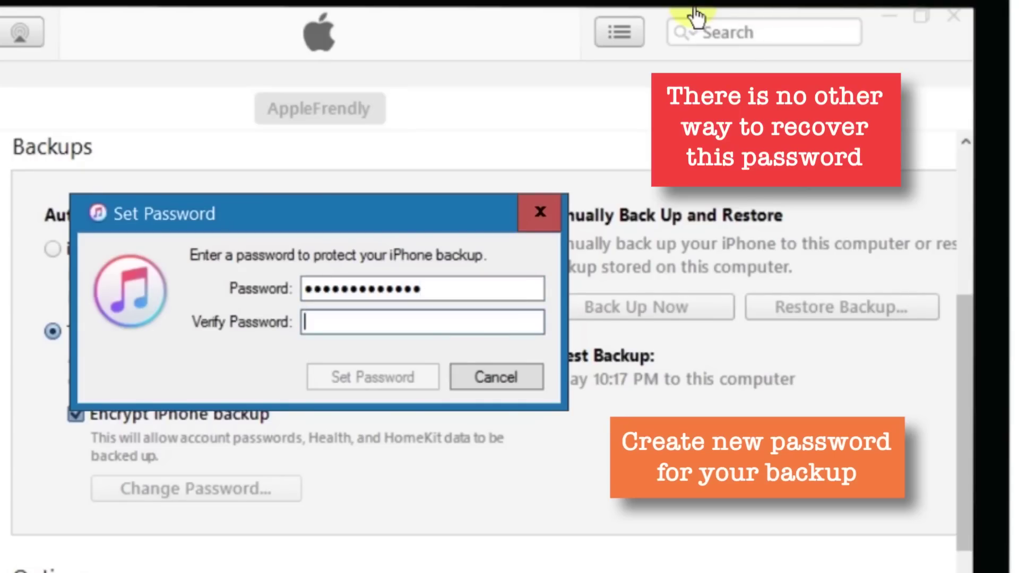
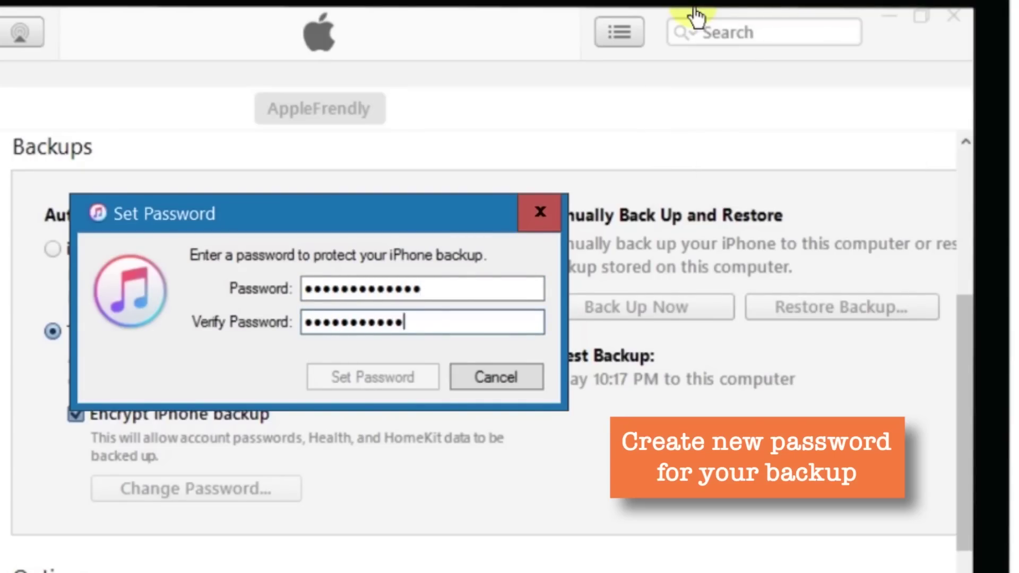
pyautogui.click(374, 377)
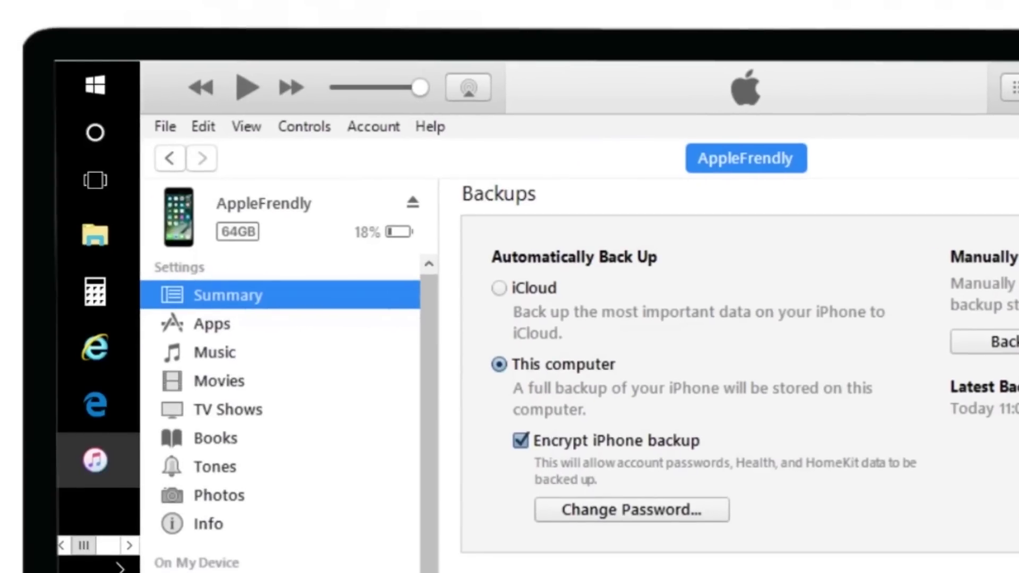
# - In Preferences > Devices, select the locked AppleFrendly backup dated Today 11:06 PM
pyautogui.click(205, 136)
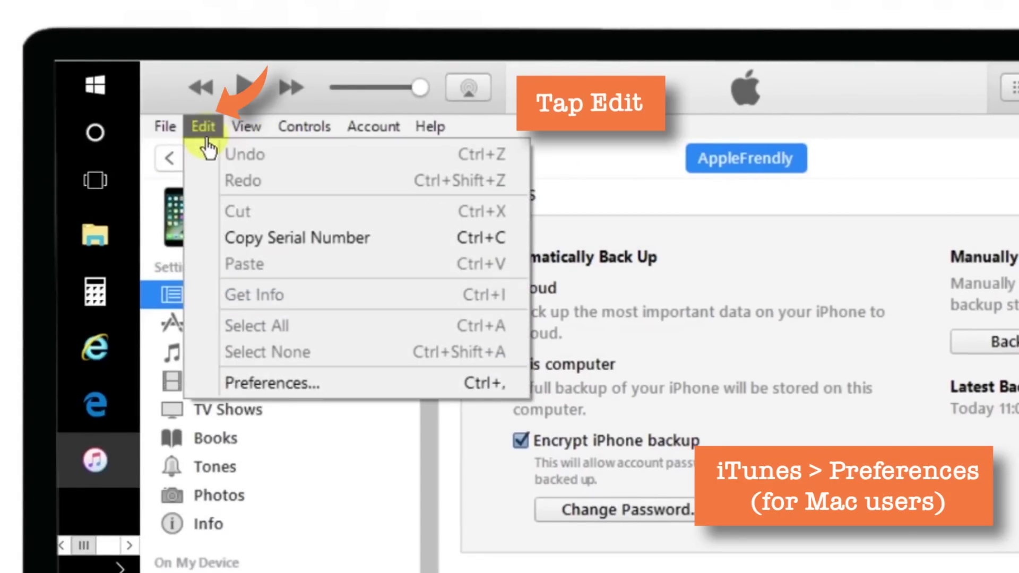
pyautogui.click(421, 389)
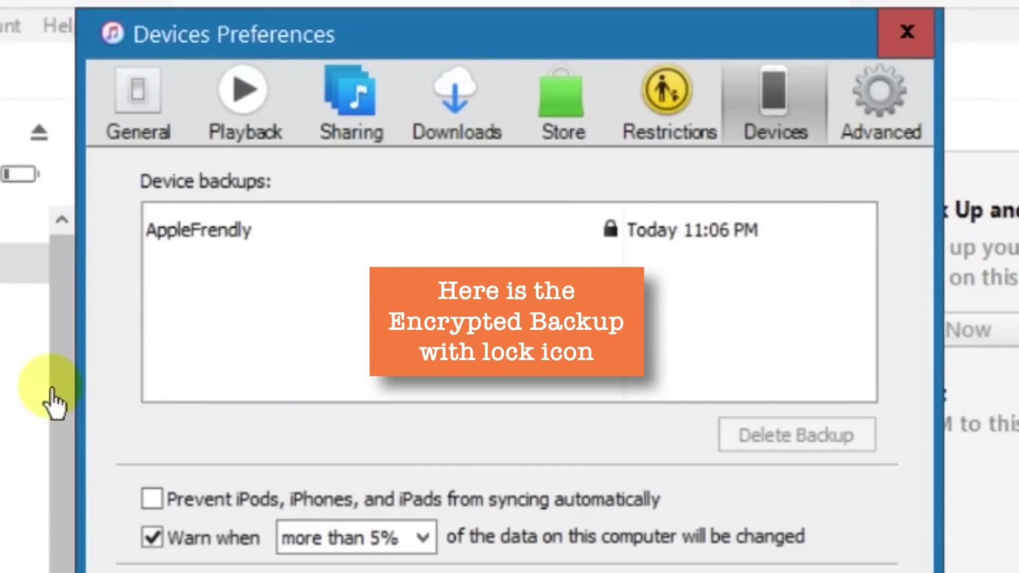
pyautogui.click(369, 245)
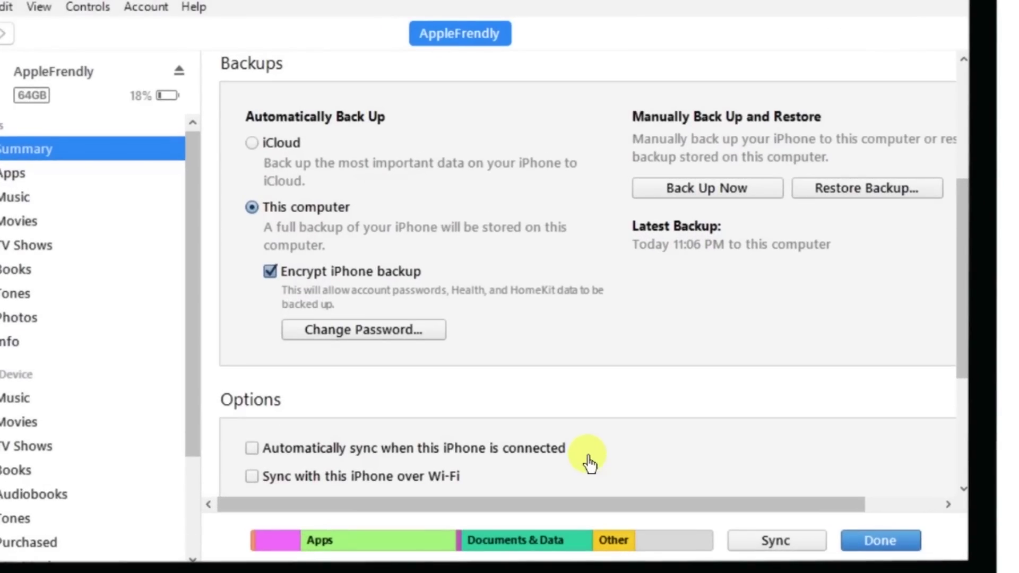
pyautogui.scroll(-5, 589, 461)
pyautogui.scroll(-2, 589, 462)
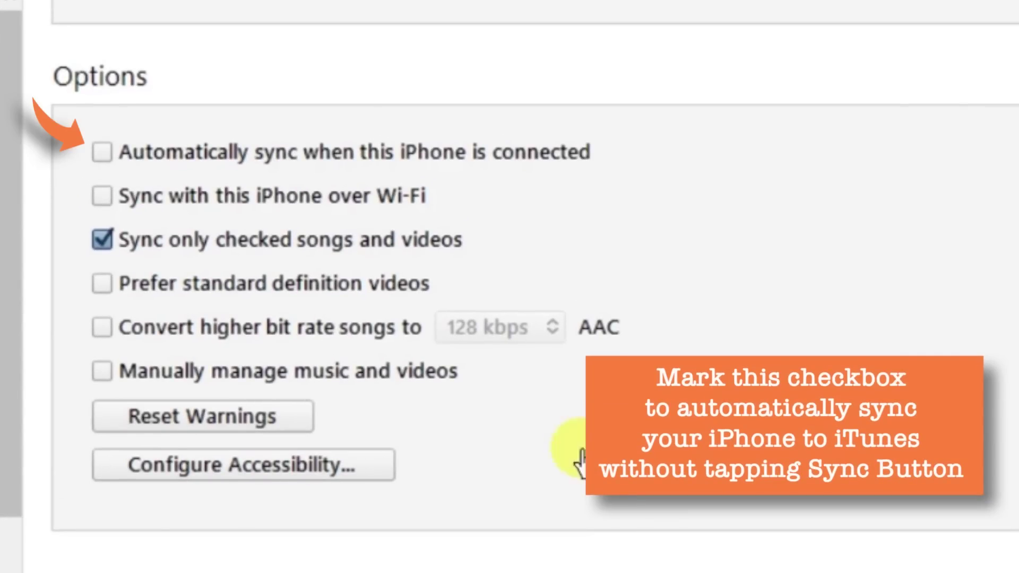
# - Tick and then untick 'Automatically sync when this iPhone is connected', leaving it off
pyautogui.click(103, 157)
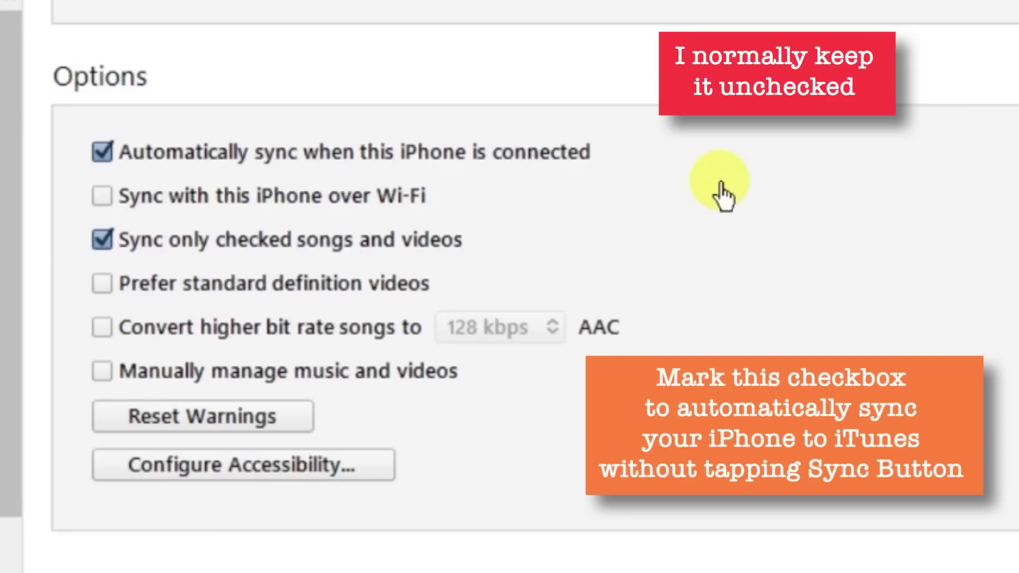
pyautogui.click(103, 153)
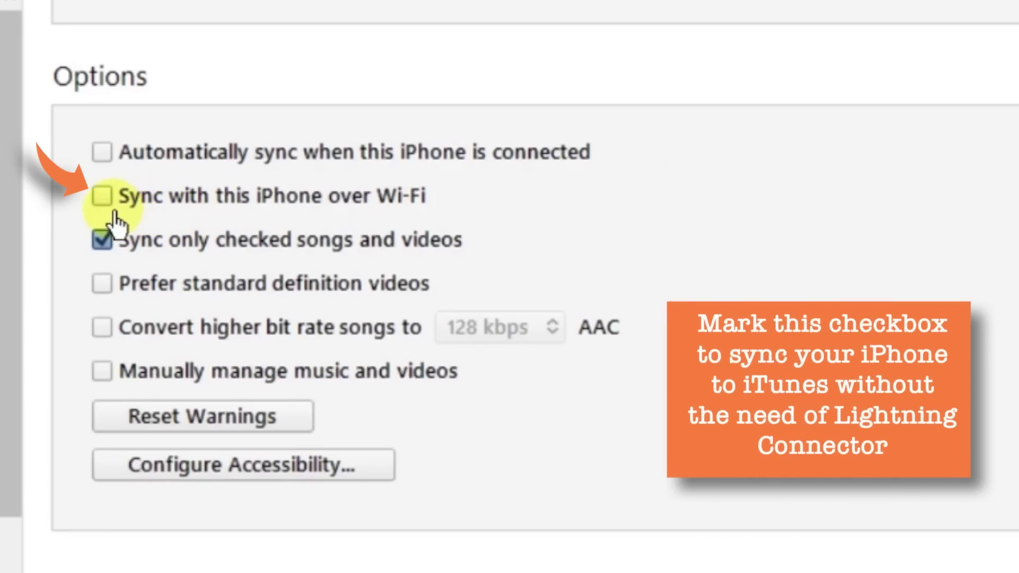
pyautogui.click(104, 198)
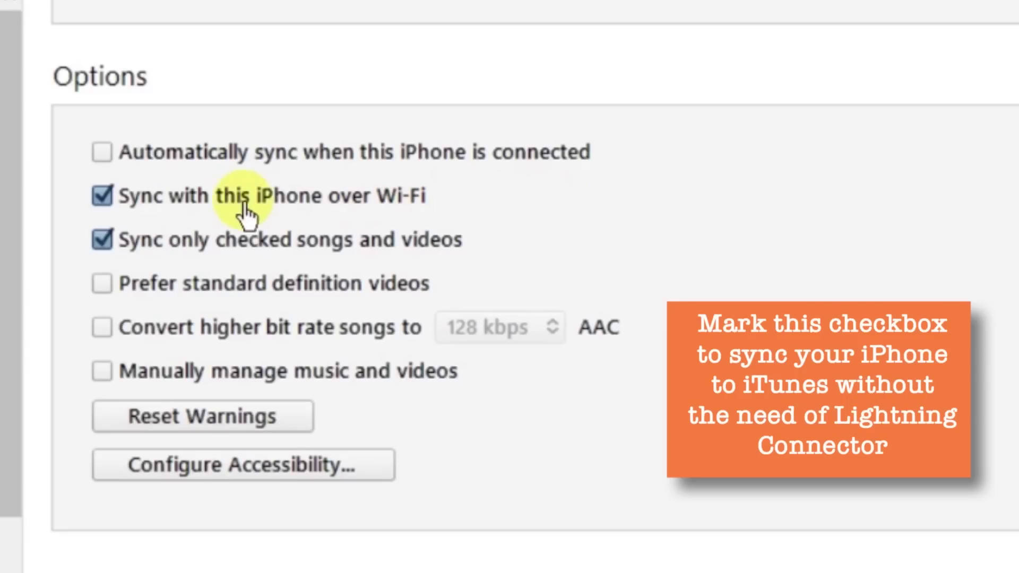
pyautogui.click(99, 199)
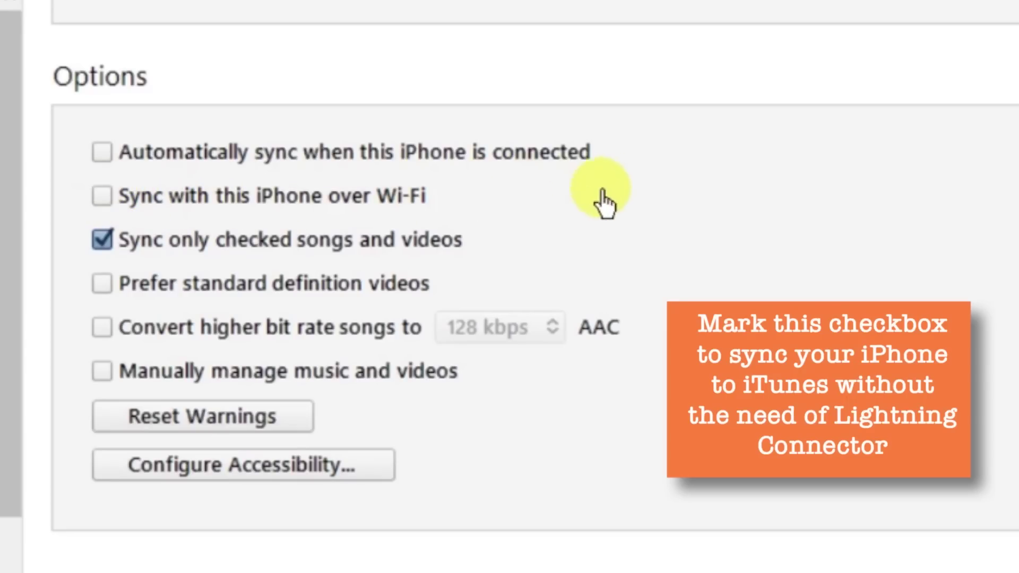